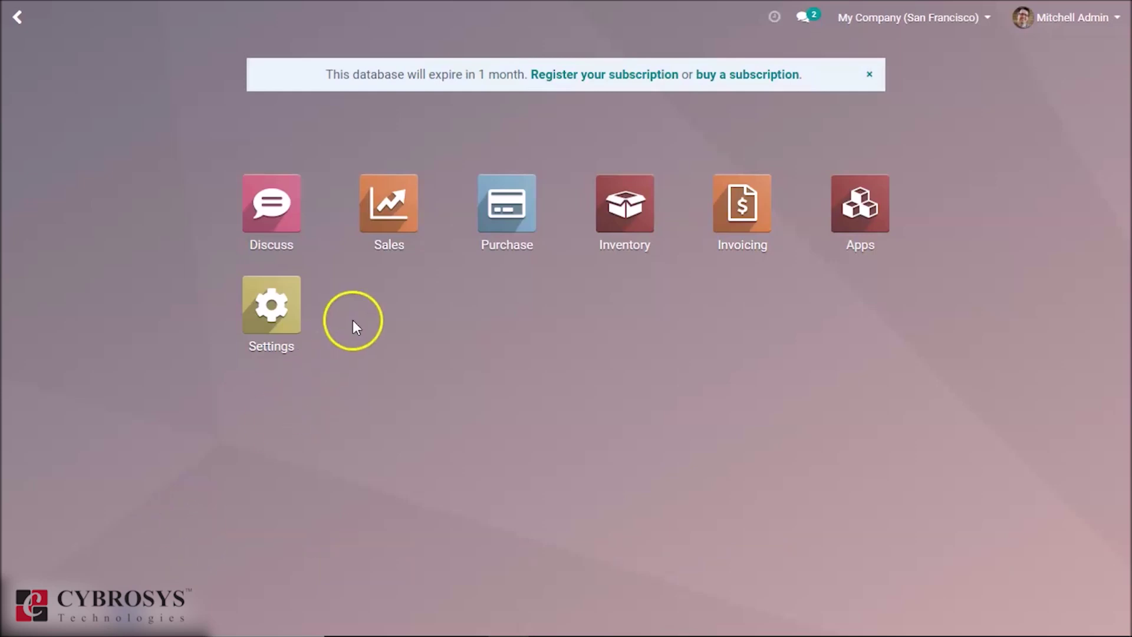
- Start a new product record in the Sales app's product list and name it demo
{"action": "left_click", "coordinate": [387, 215]}
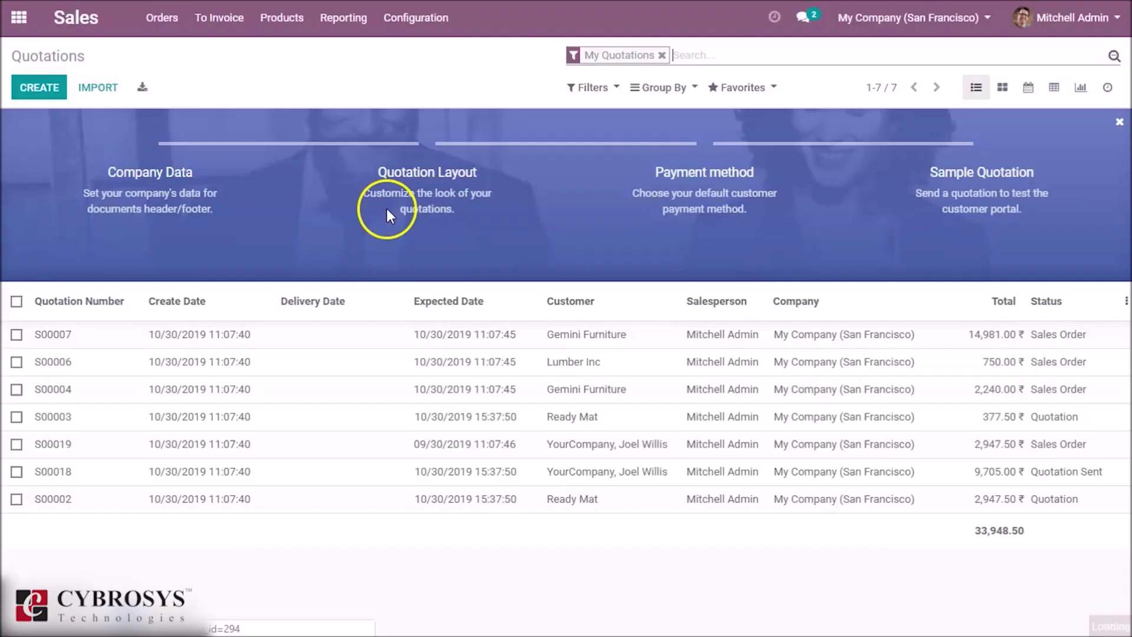
{"action": "left_click", "coordinate": [275, 29]}
{"action": "left_click", "coordinate": [278, 51]}
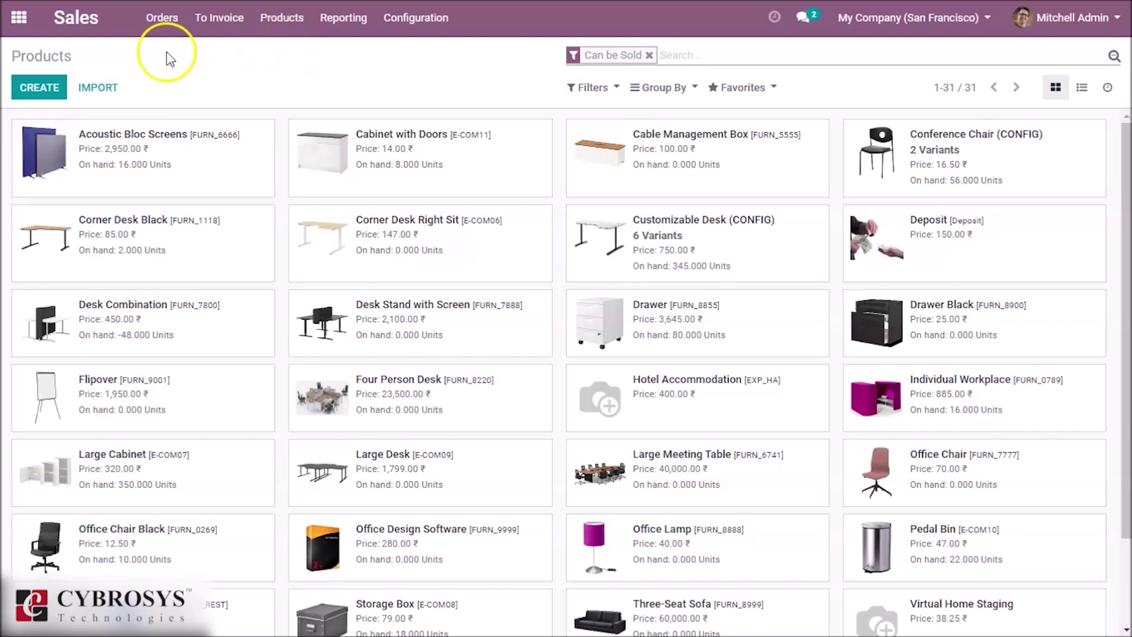
{"action": "left_click", "coordinate": [74, 66]}
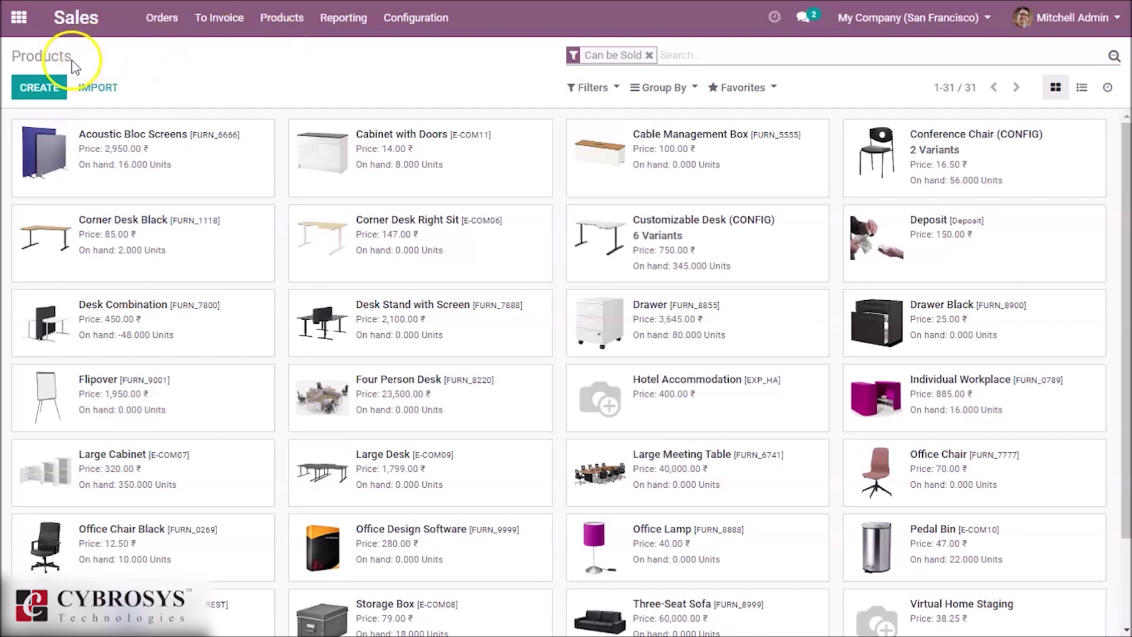
{"action": "left_click", "coordinate": [29, 90]}
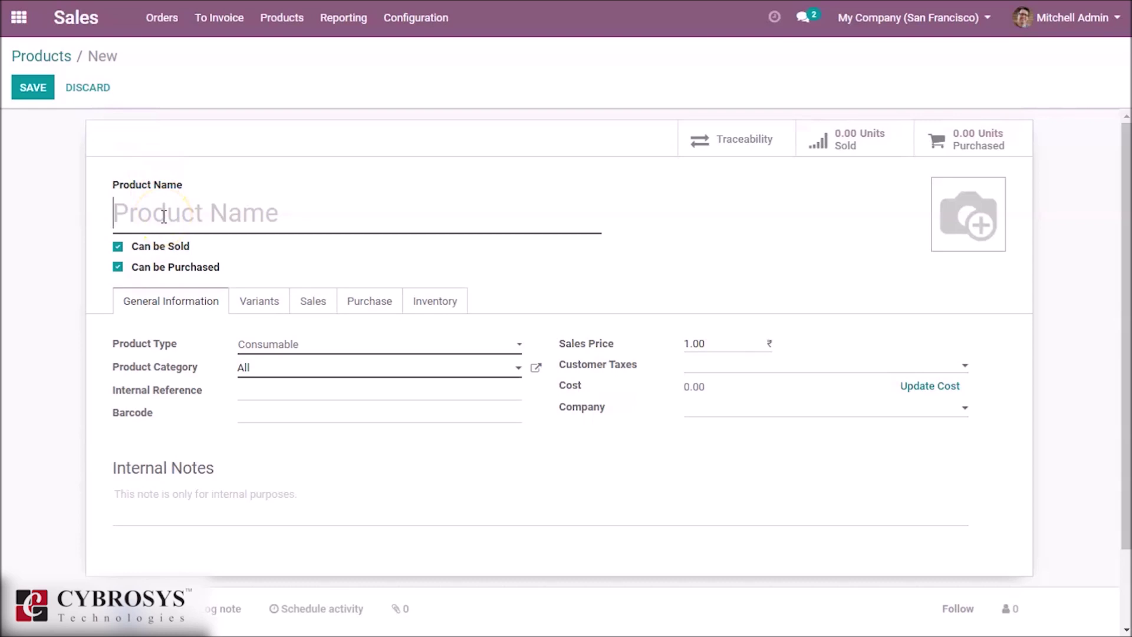
{"action": "type", "text": "demo"}
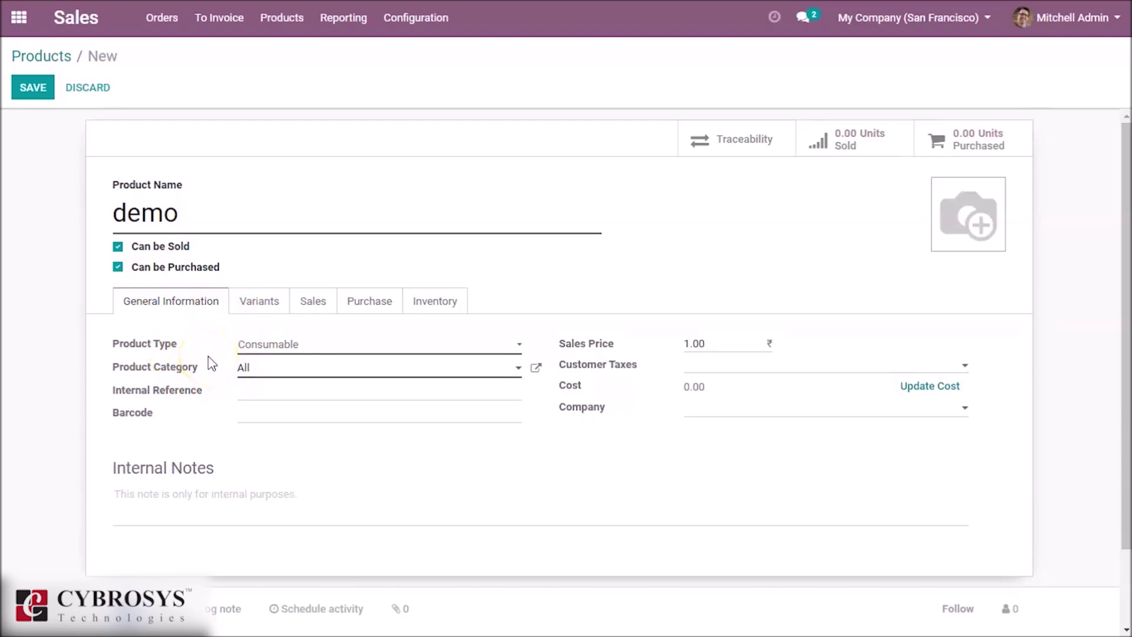
- Set the demo product's type to Storable Product and its sales price to 100
{"action": "left_click", "coordinate": [295, 347]}
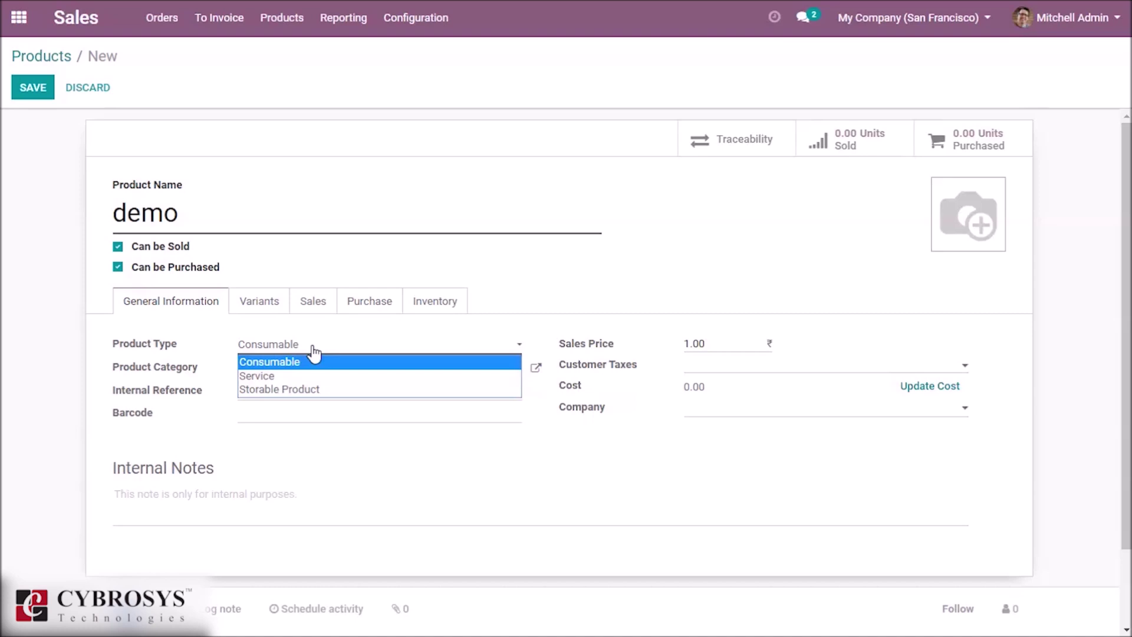
{"action": "left_click", "coordinate": [294, 391]}
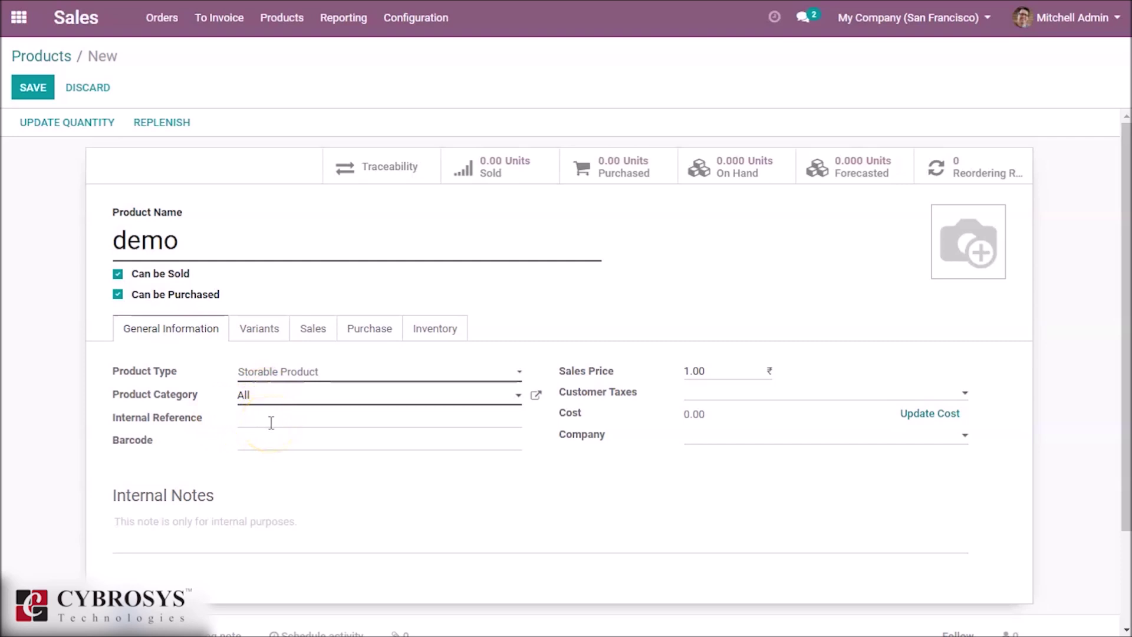
{"action": "left_click", "coordinate": [298, 424]}
{"action": "left_click", "coordinate": [712, 373]}
{"action": "type", "text": "100"}
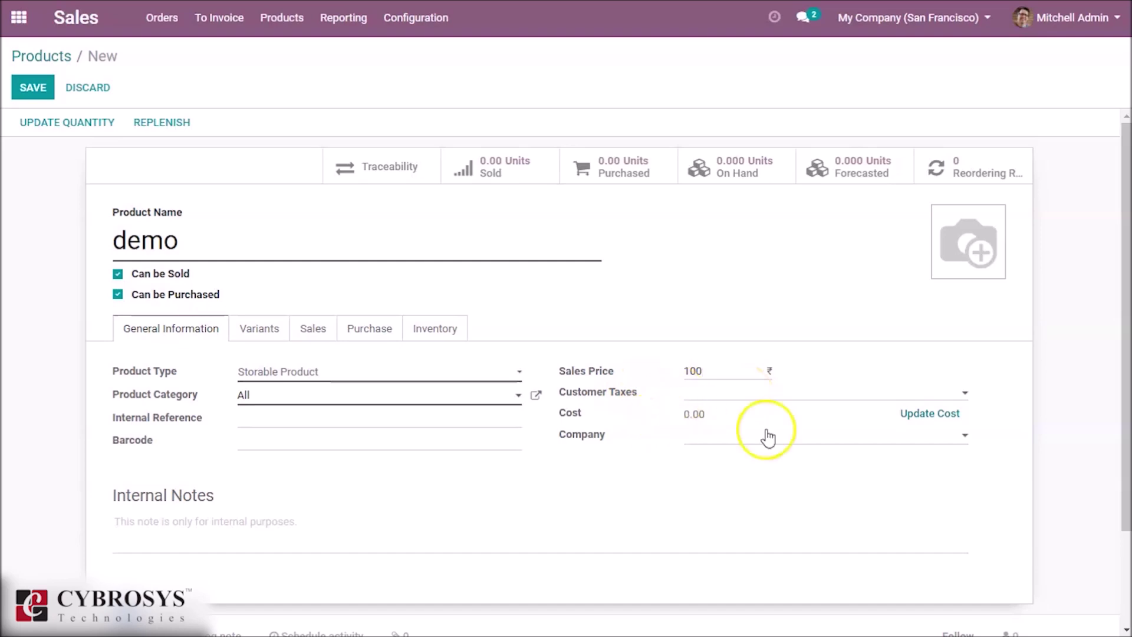
- Update the demo product's cost to 50 and apply the change
{"action": "left_click", "coordinate": [918, 416]}
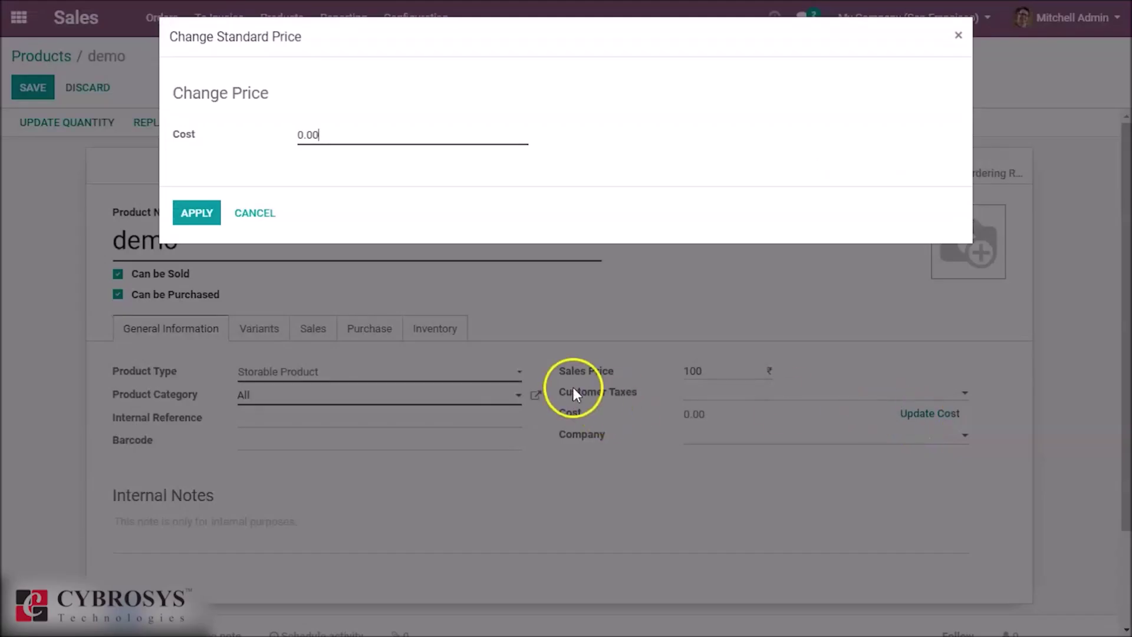
{"action": "double_click", "coordinate": [381, 140]}
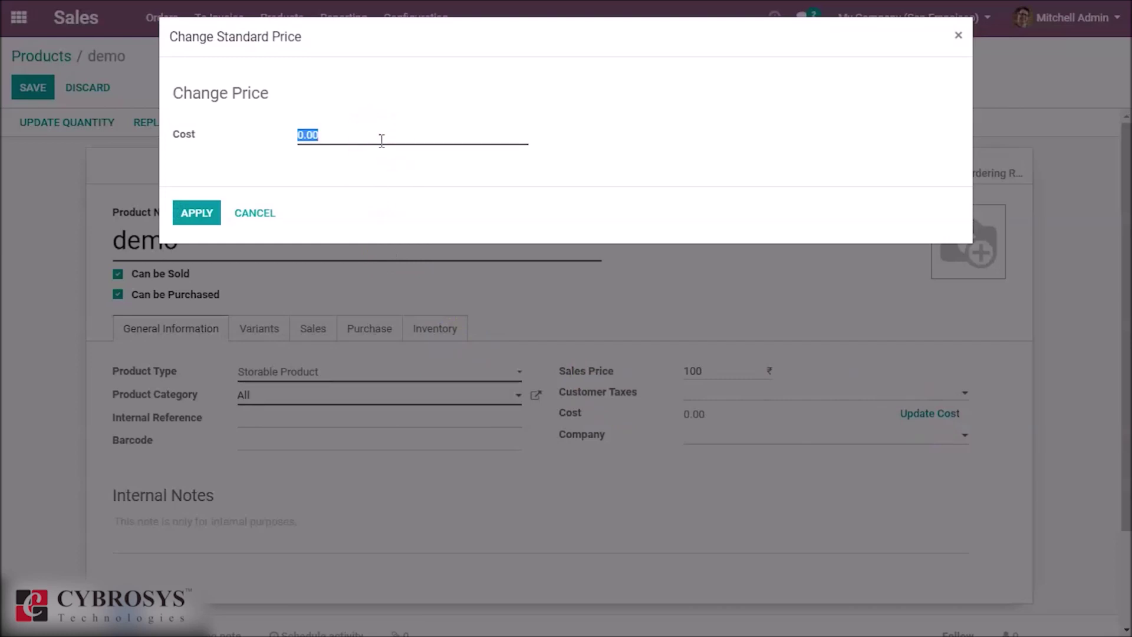
{"action": "type", "text": "50"}
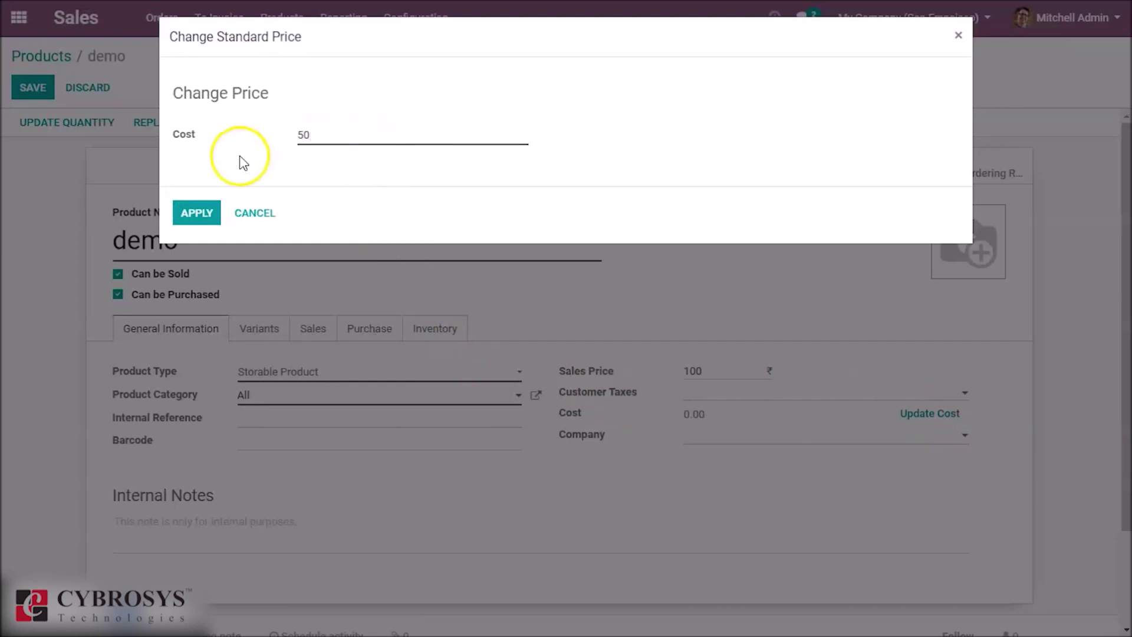
{"action": "left_click", "coordinate": [194, 216]}
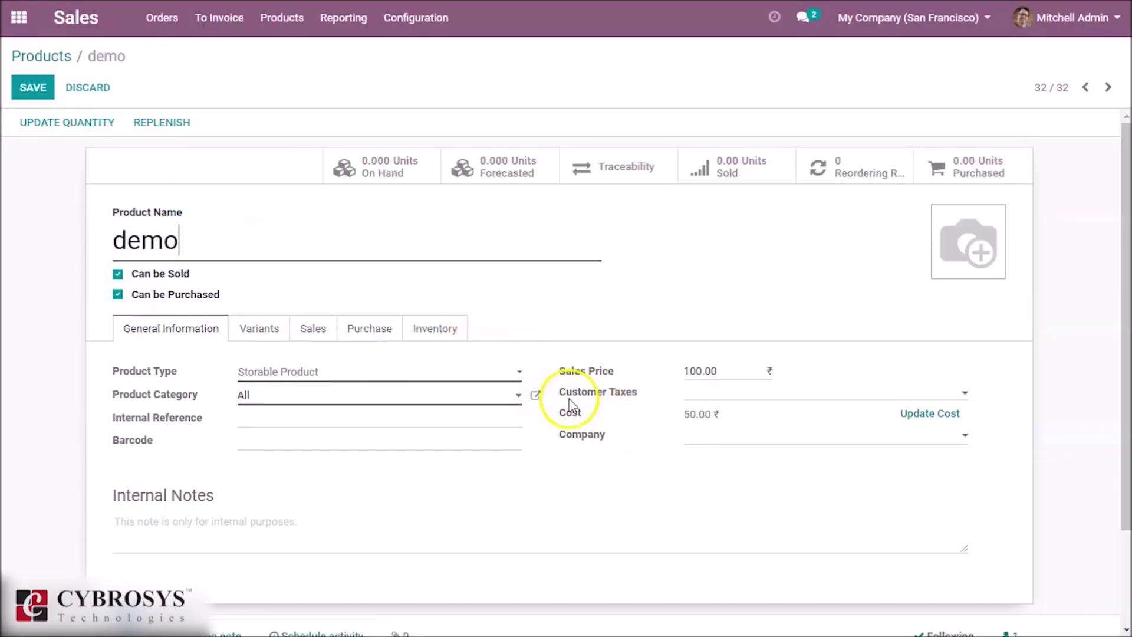
- Add Azure Interior as a vendor in the demo product's purchase information and save the product
{"action": "left_click", "coordinate": [741, 447]}
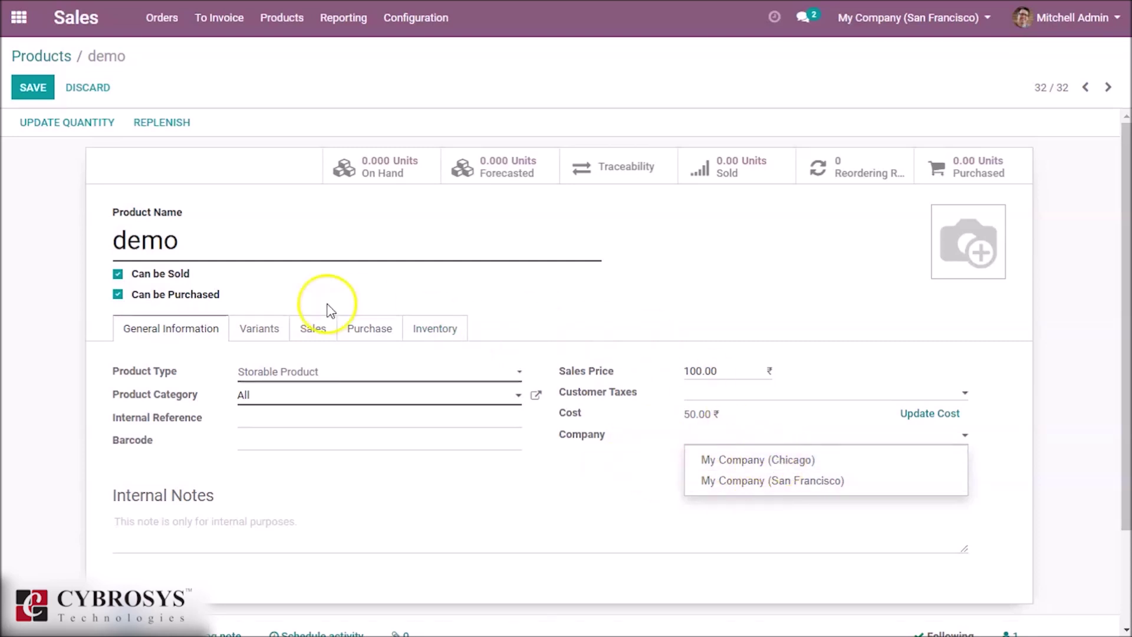
{"action": "left_click", "coordinate": [274, 331]}
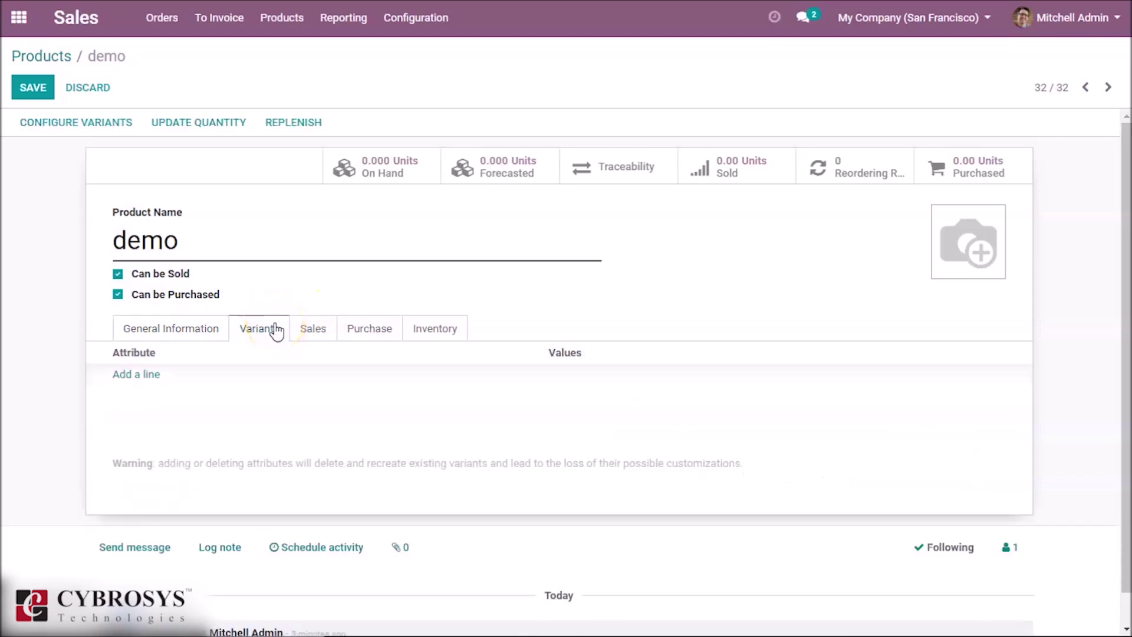
{"action": "left_click", "coordinate": [313, 330]}
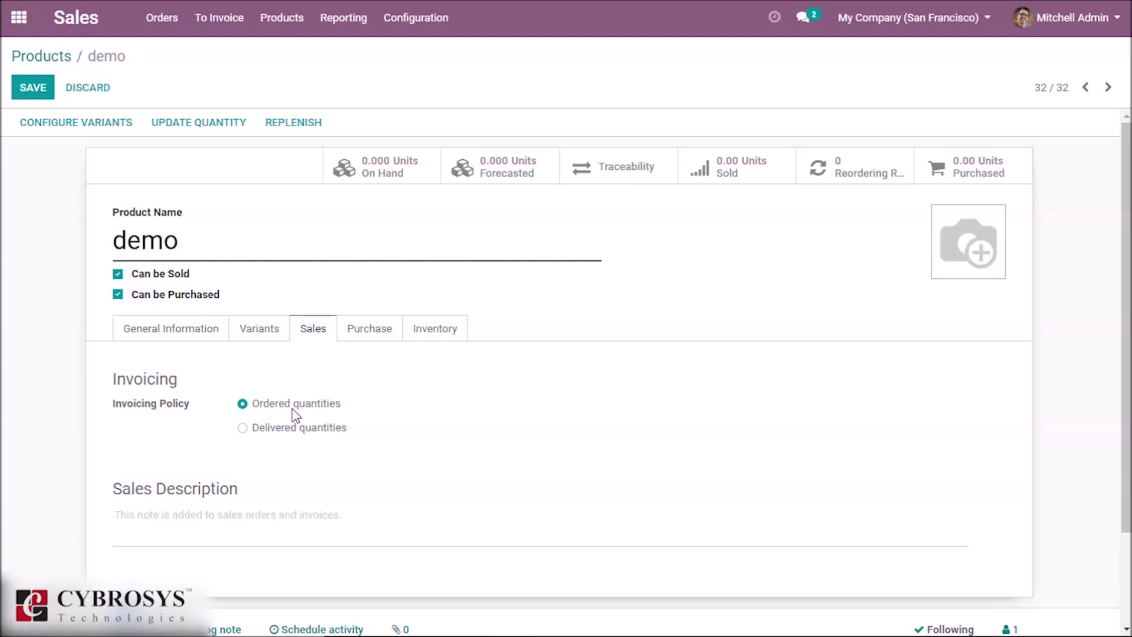
{"action": "left_click", "coordinate": [370, 329]}
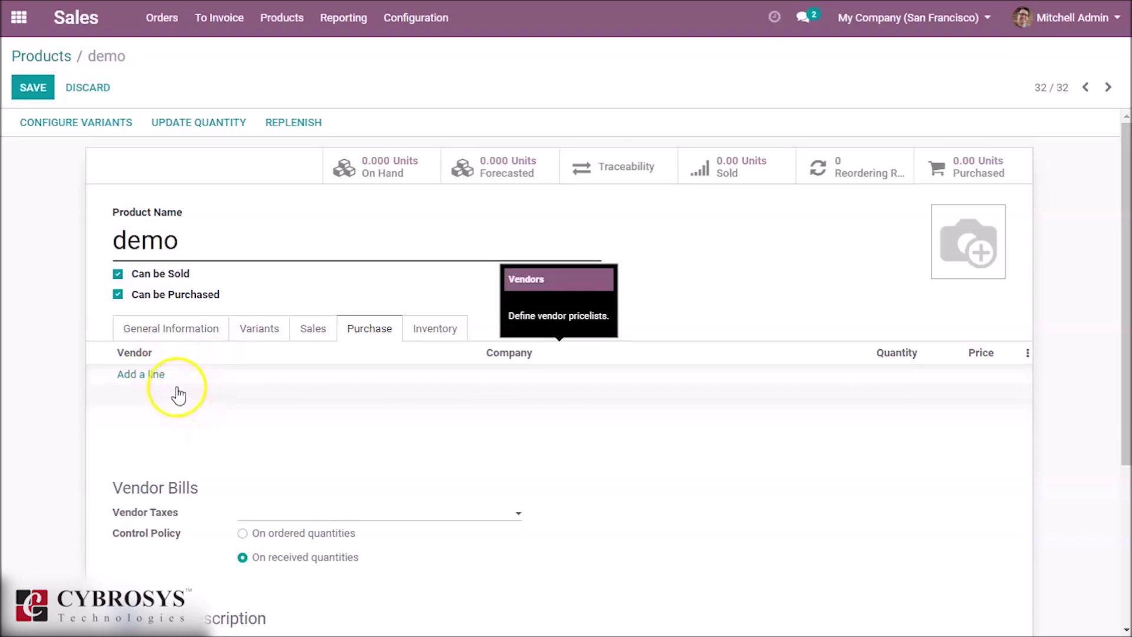
{"action": "left_click", "coordinate": [150, 375]}
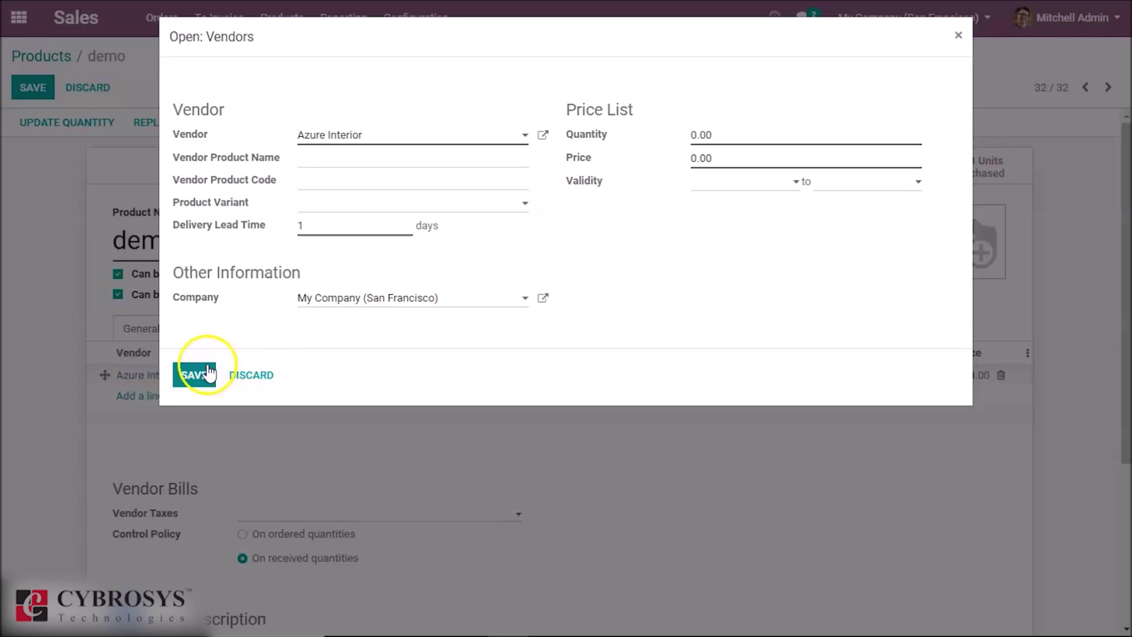
{"action": "left_click", "coordinate": [194, 375]}
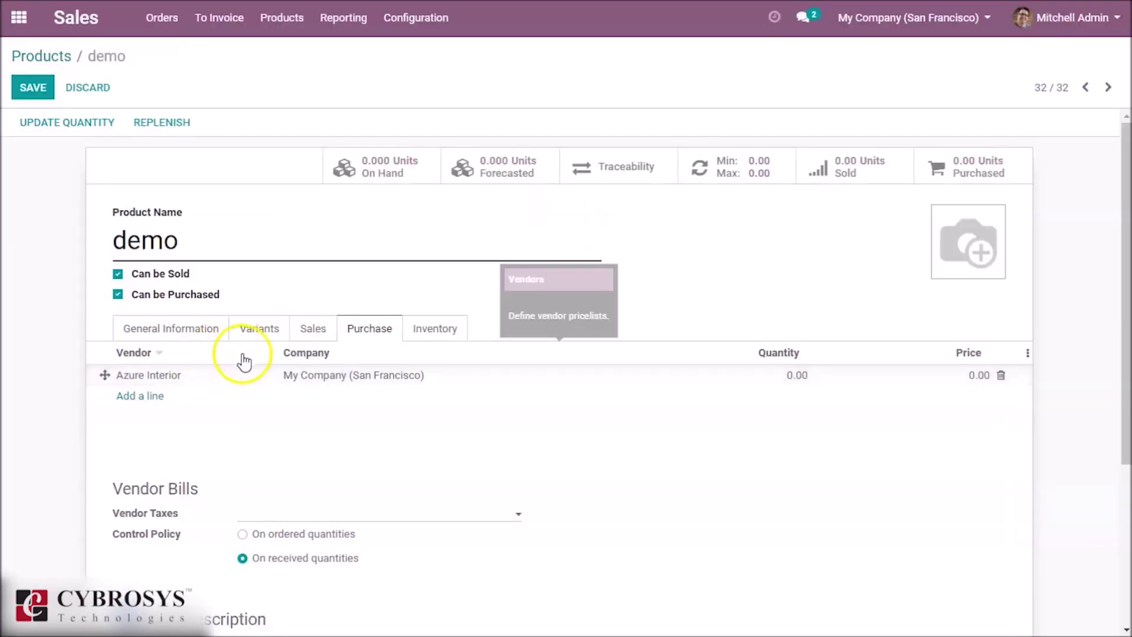
{"action": "left_click", "coordinate": [432, 330]}
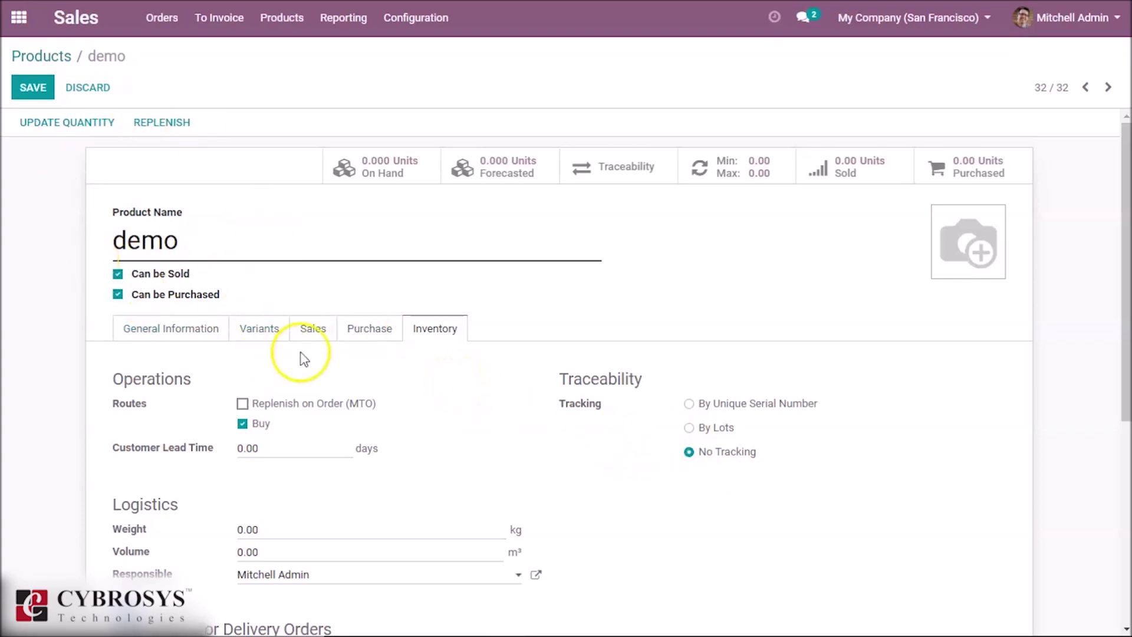
{"action": "left_click", "coordinate": [33, 88]}
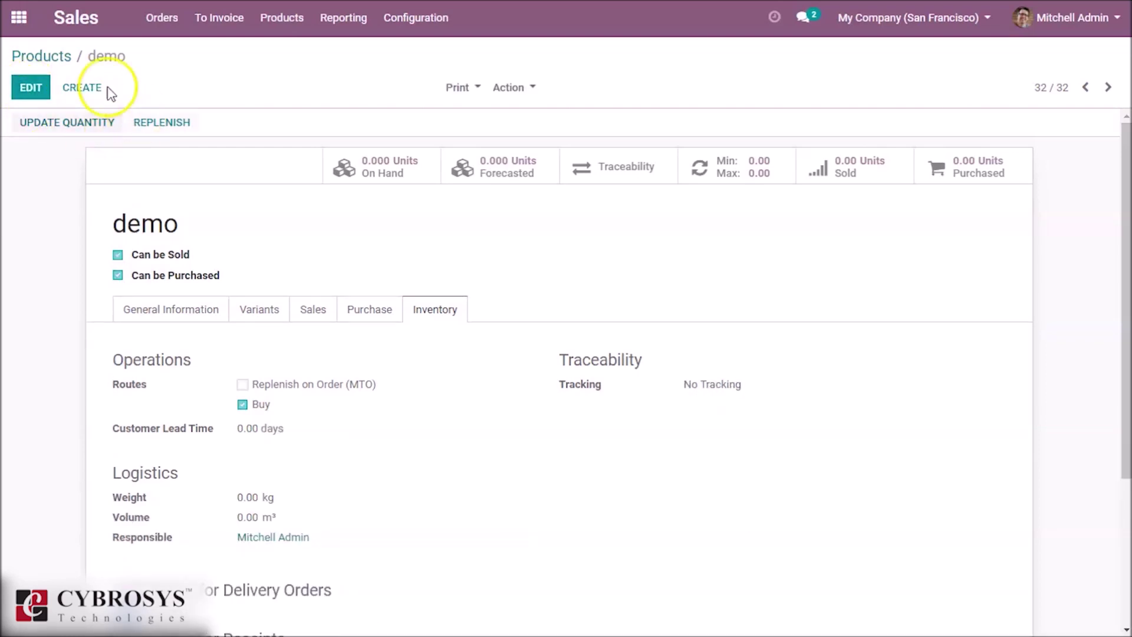
- Reopen the demo product from the product list and update its on-hand quantity to 100
{"action": "left_click", "coordinate": [40, 58]}
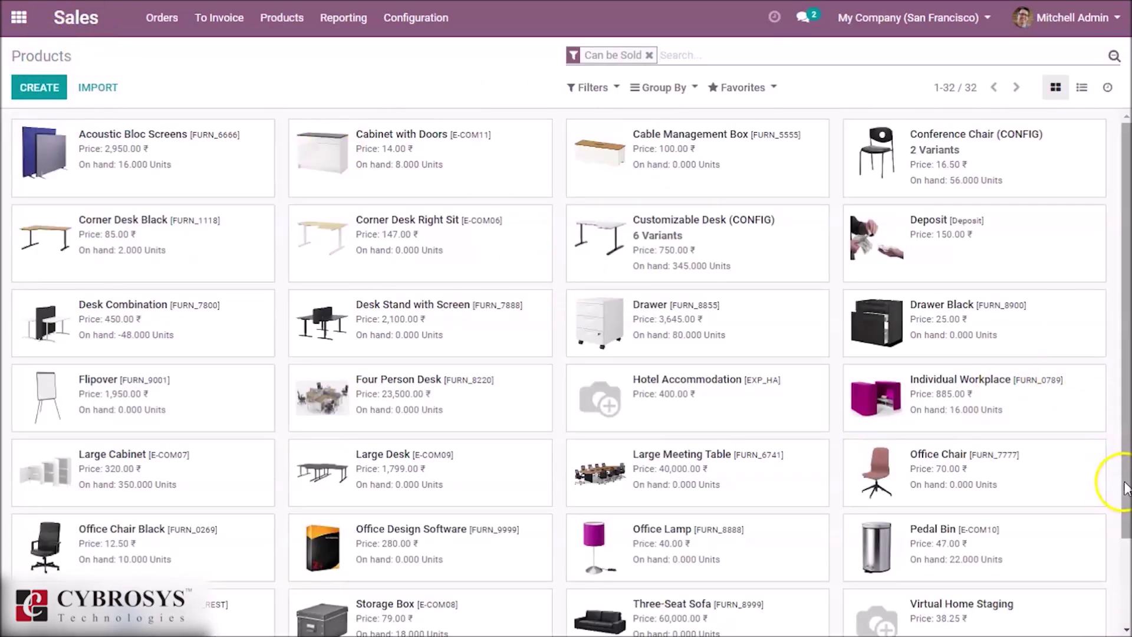
{"action": "left_click_drag", "start_coordinate": [1126, 489], "coordinate": [1124, 626]}
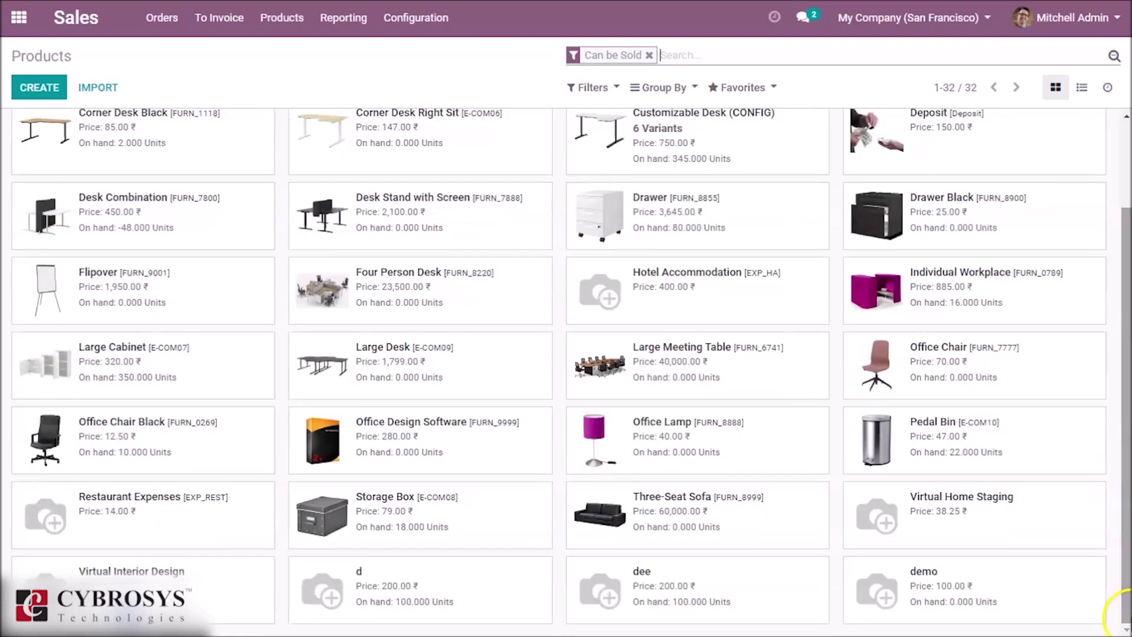
{"action": "left_click", "coordinate": [1002, 598]}
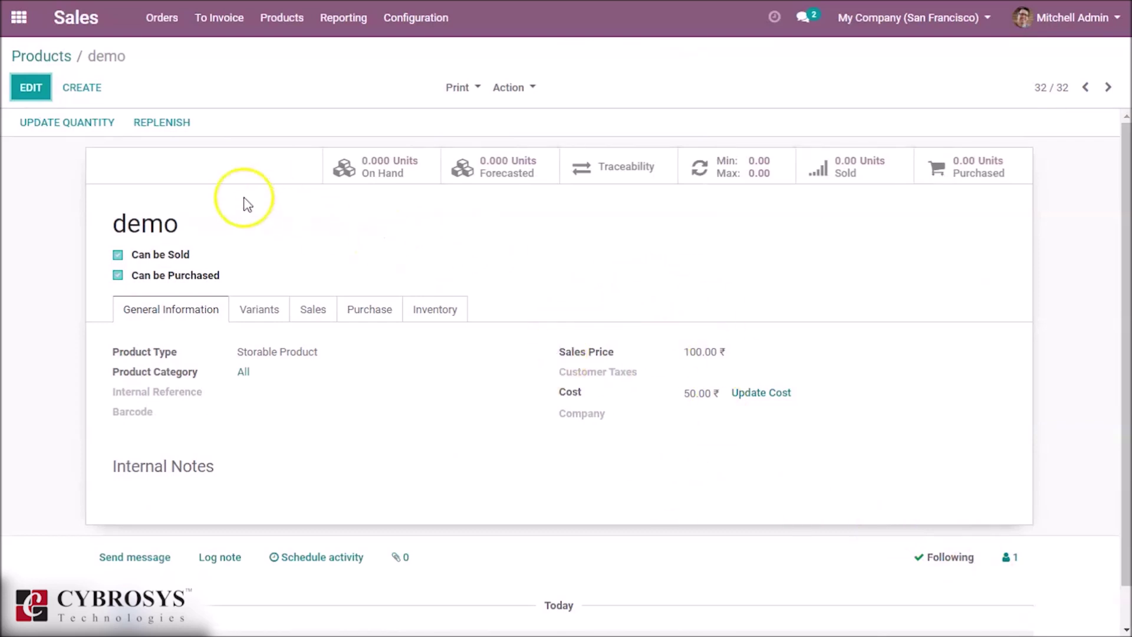
{"action": "left_click", "coordinate": [58, 127]}
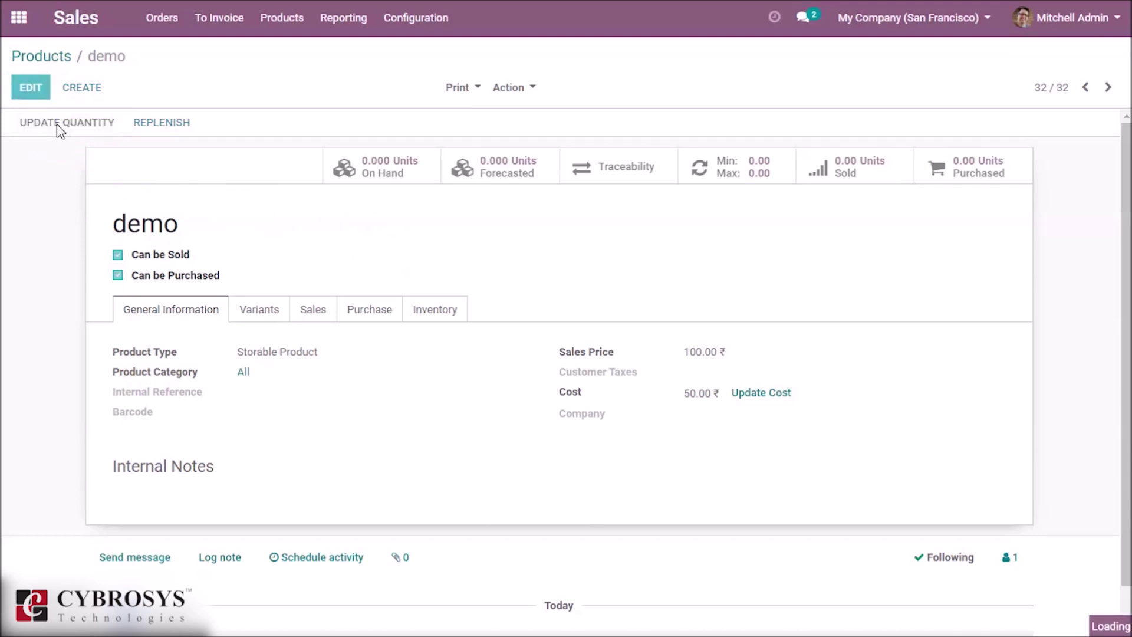
{"action": "left_click", "coordinate": [40, 99]}
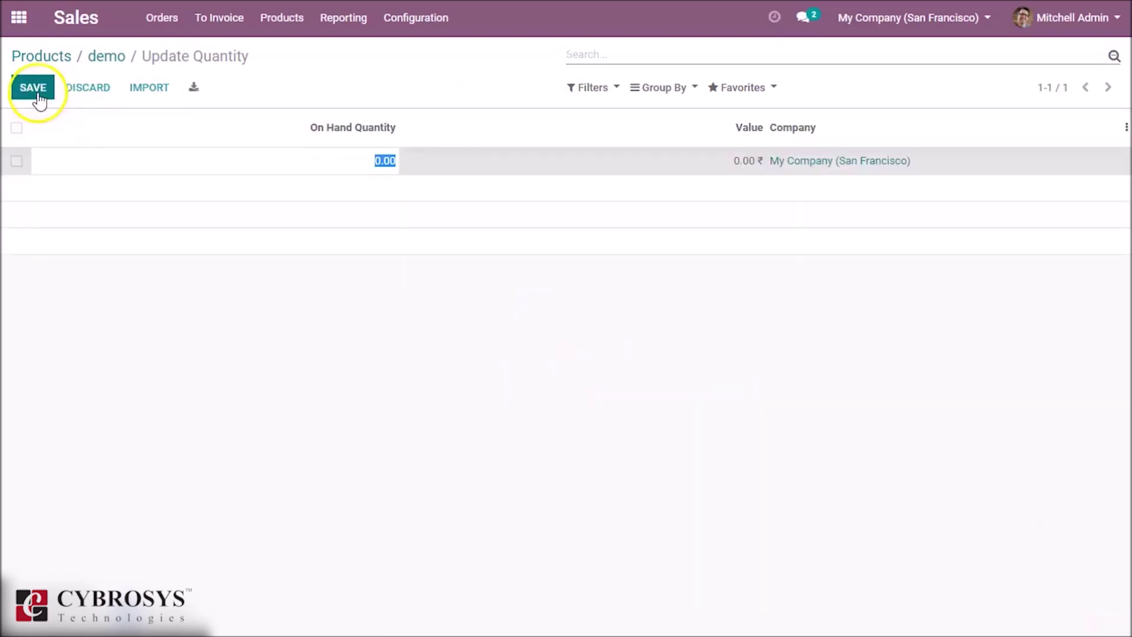
{"action": "type", "text": "100"}
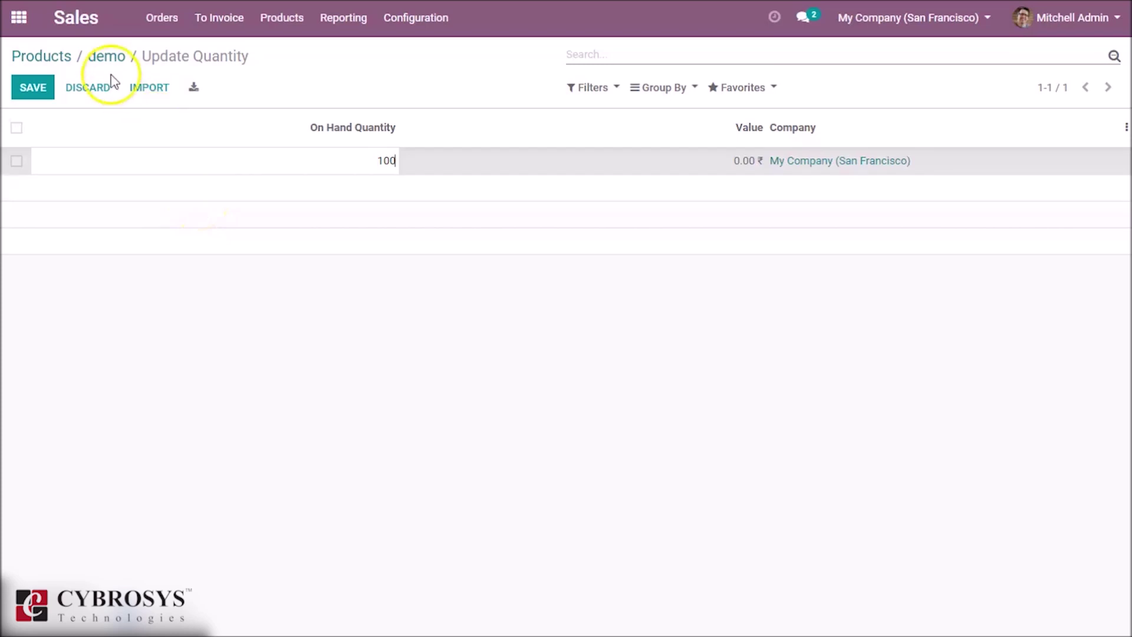
{"action": "left_click", "coordinate": [27, 94]}
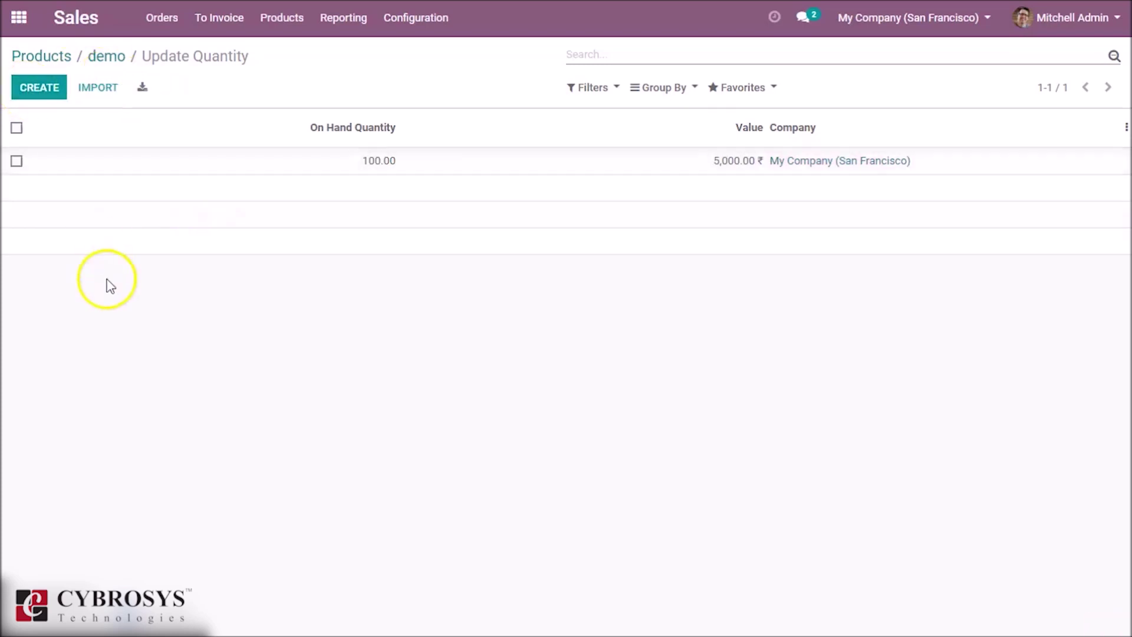
- Create and save a reordering rule for the demo product with the lead time type Days to get the products
{"action": "left_click", "coordinate": [116, 54]}
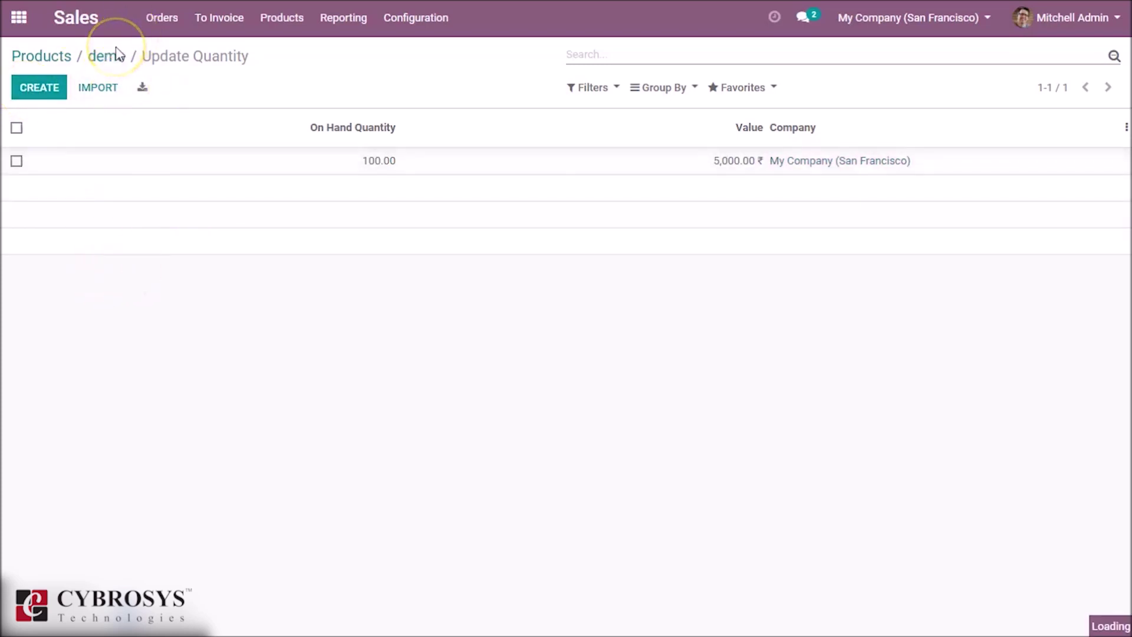
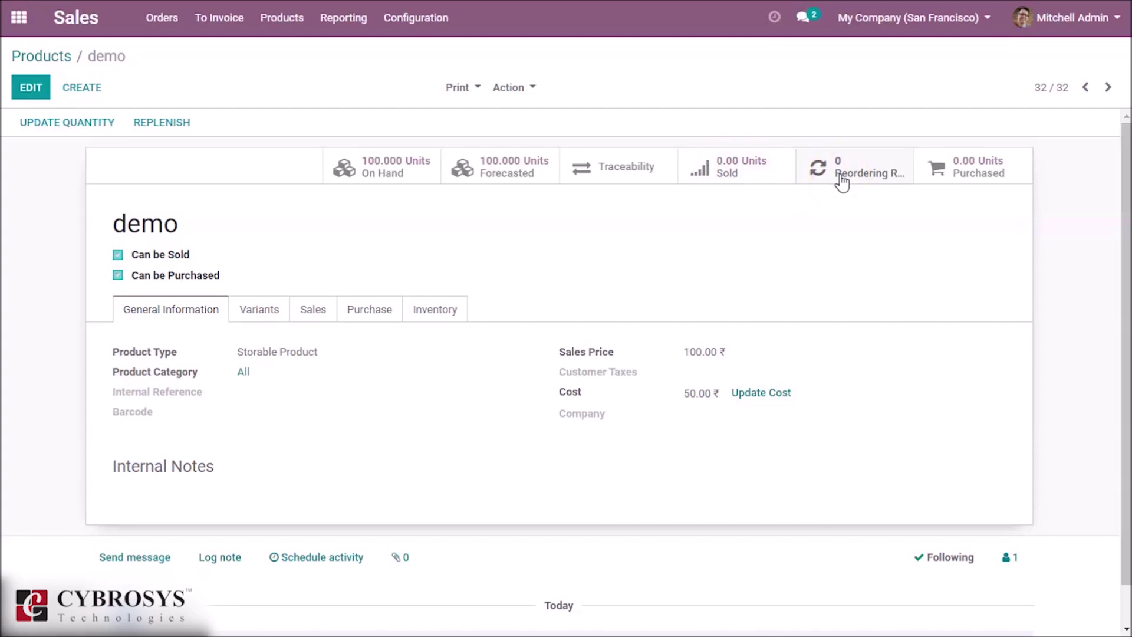
{"action": "left_click", "coordinate": [842, 181]}
{"action": "left_click", "coordinate": [699, 144]}
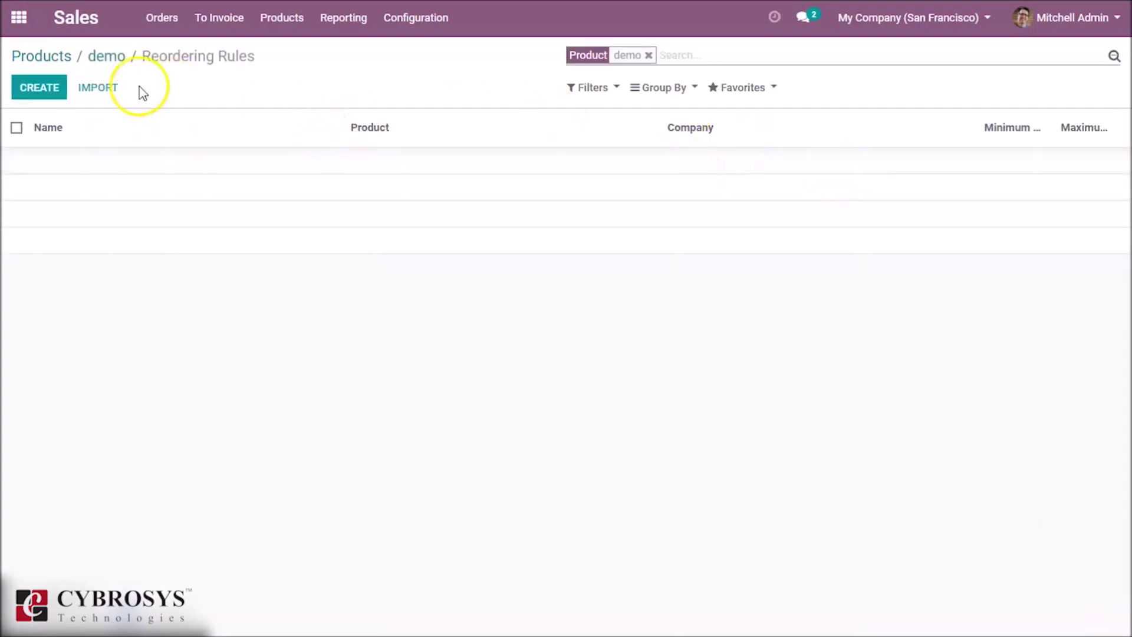
{"action": "left_click", "coordinate": [36, 91]}
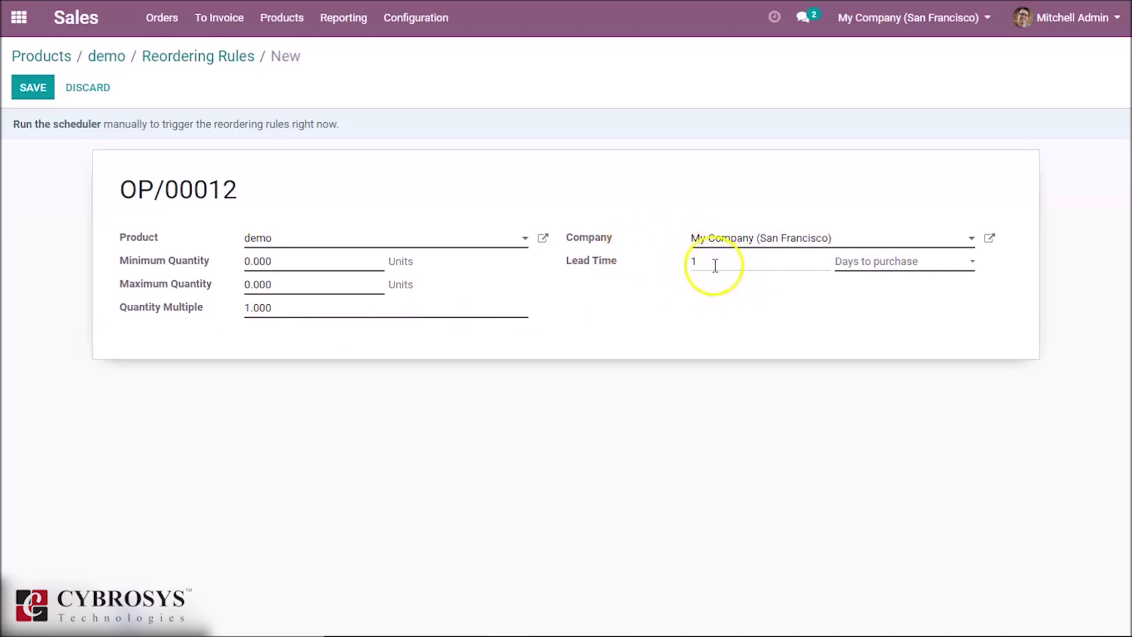
{"action": "left_click", "coordinate": [892, 269]}
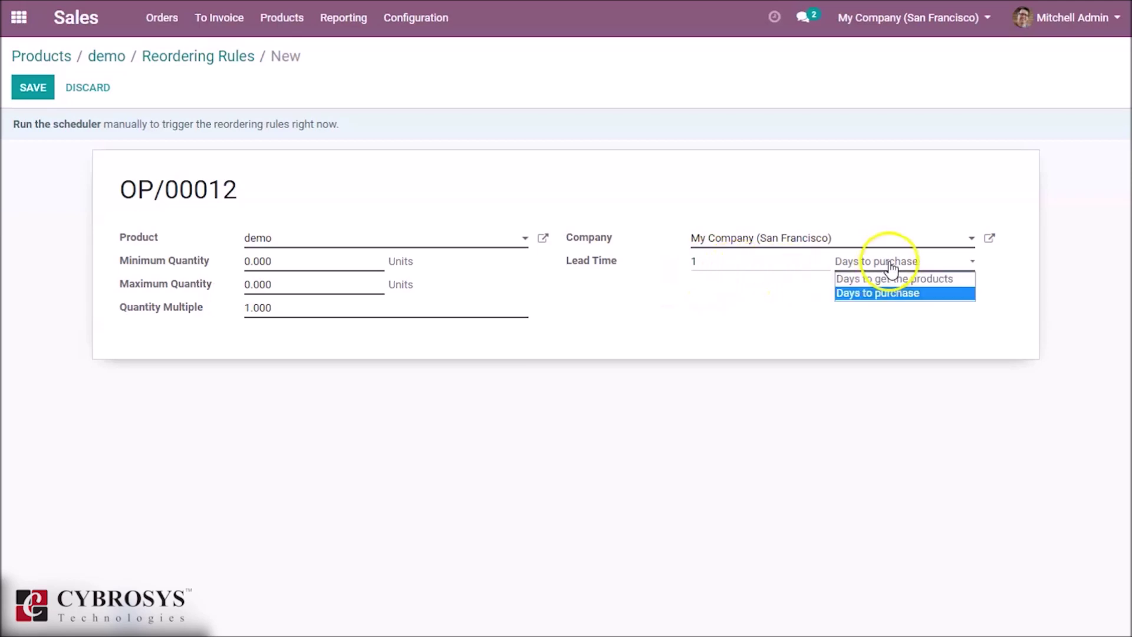
{"action": "left_click", "coordinate": [890, 274]}
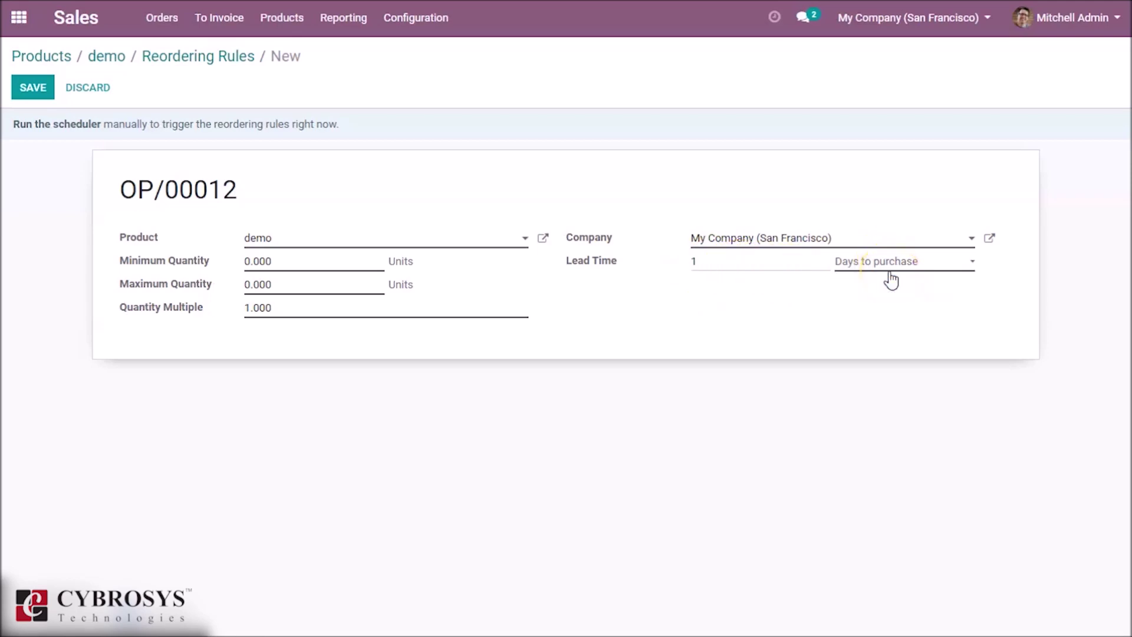
{"action": "left_click", "coordinate": [890, 273]}
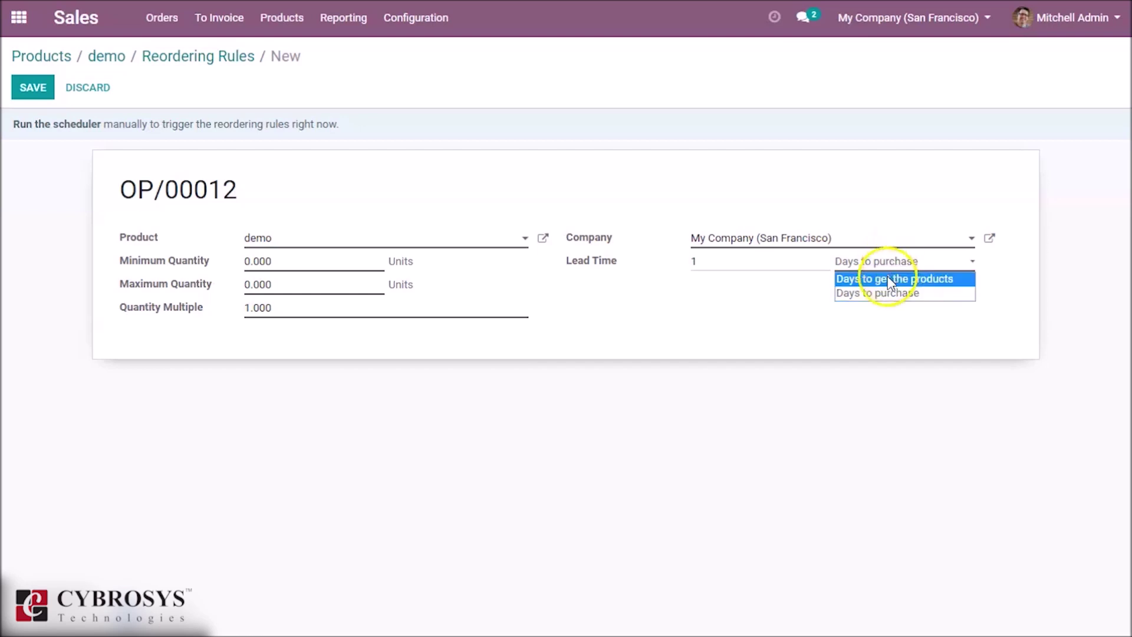
{"action": "left_click", "coordinate": [891, 279]}
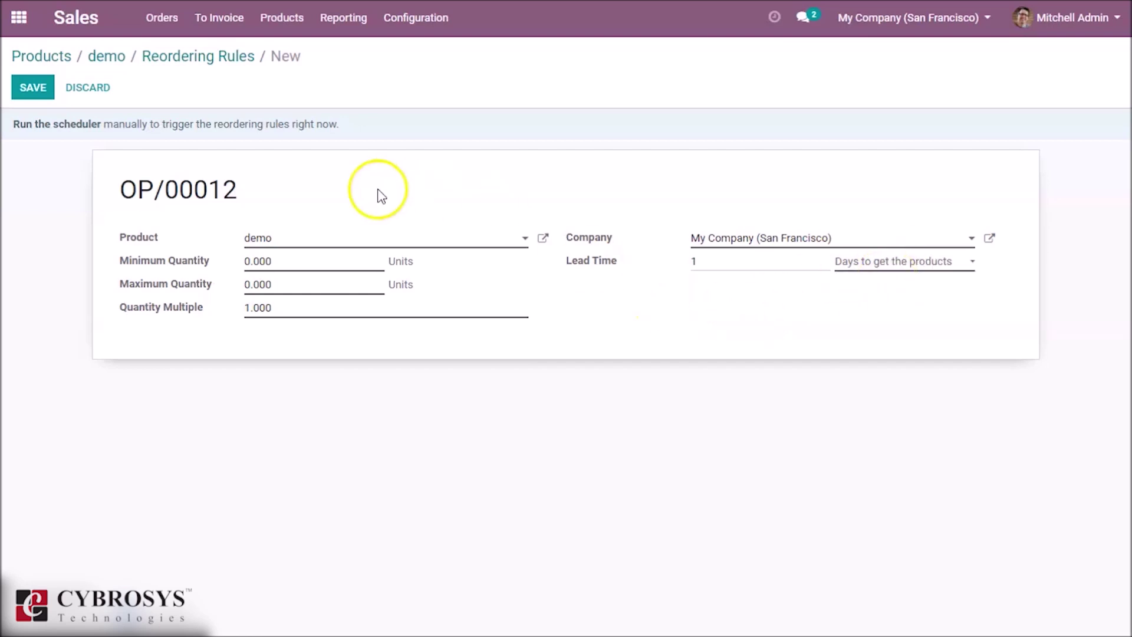
{"action": "left_click", "coordinate": [34, 92]}
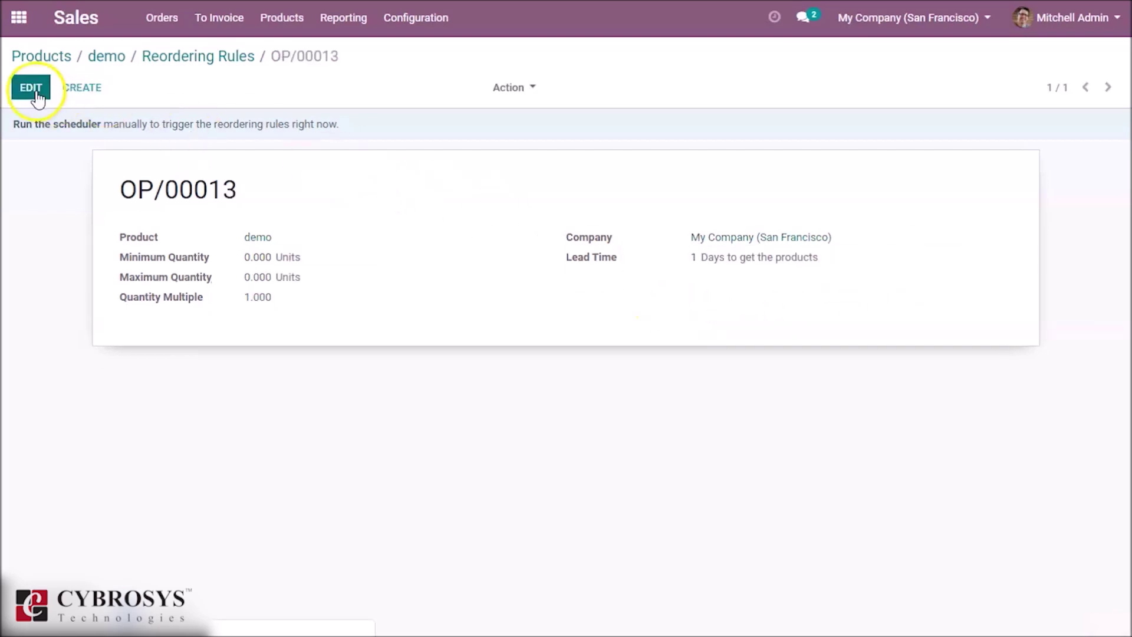
- Return to the product list and reopen the demo product to review its record
{"action": "left_click", "coordinate": [215, 55]}
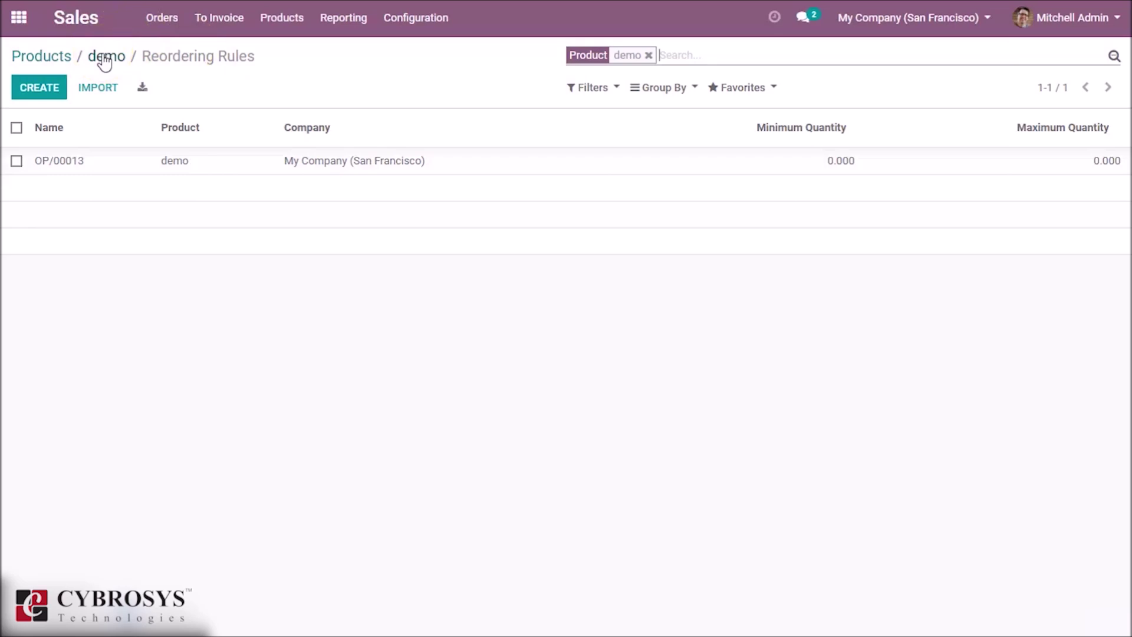
{"action": "left_click", "coordinate": [50, 59]}
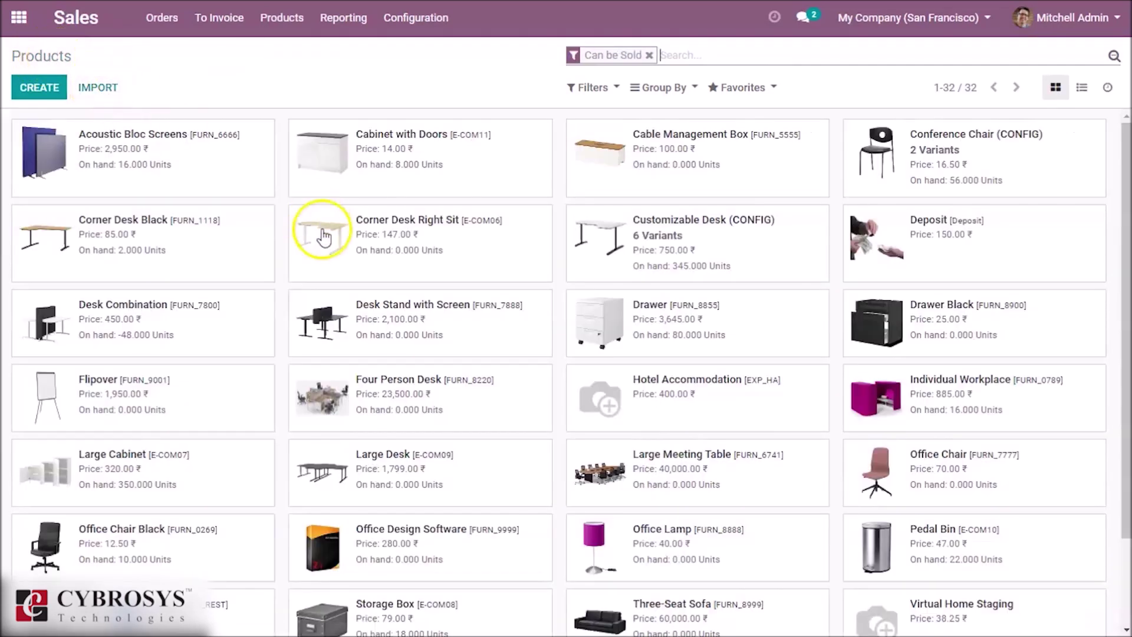
{"action": "left_click_drag", "start_coordinate": [1123, 318], "coordinate": [1119, 519]}
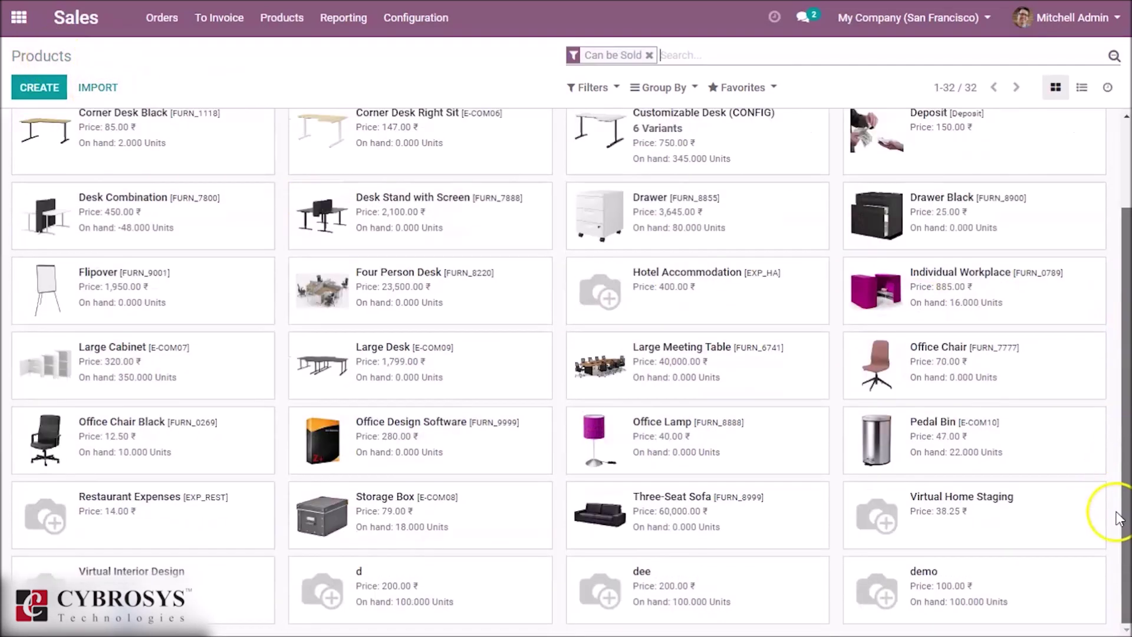
{"action": "left_click", "coordinate": [1020, 589]}
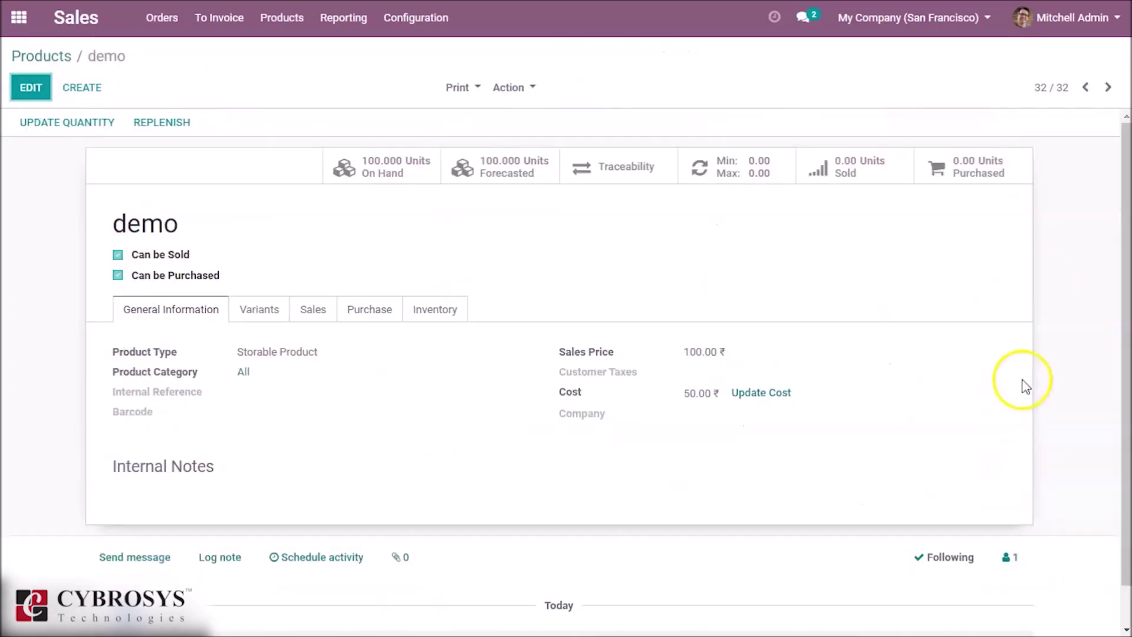